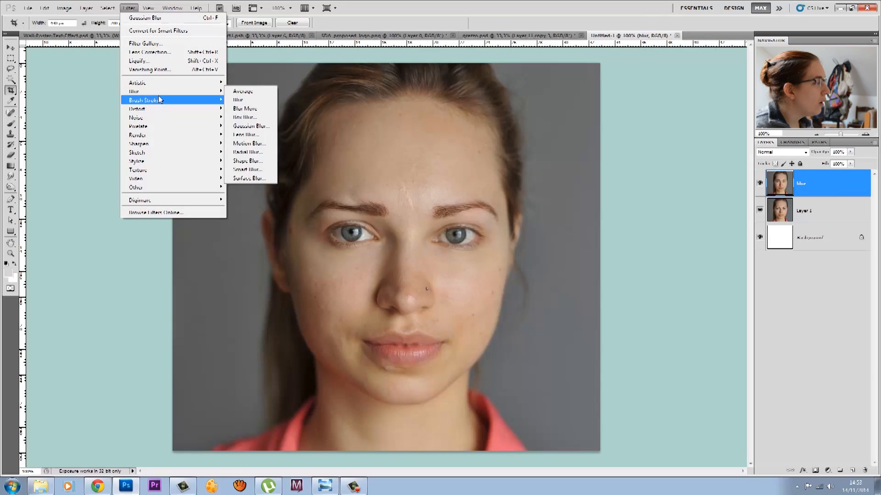
Apply a Gaussian Blur with a radius of about 1.9 pixels to the blur layer
mouse_move(168, 94)
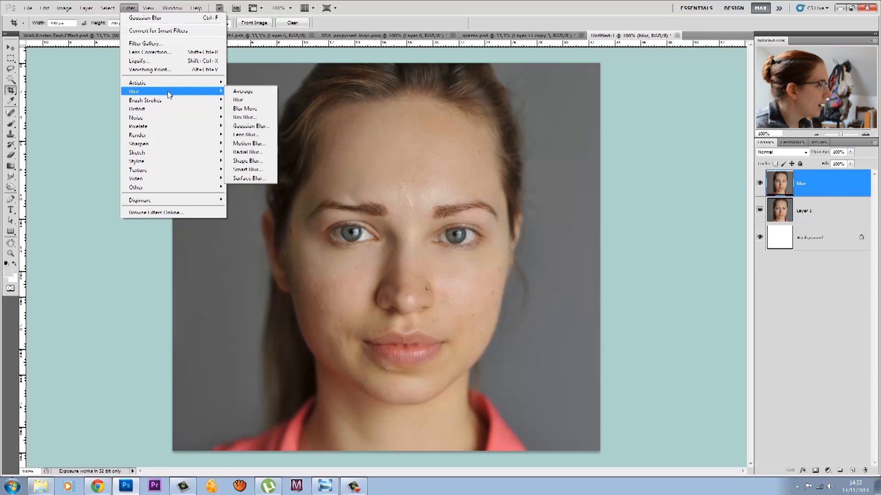
click(251, 125)
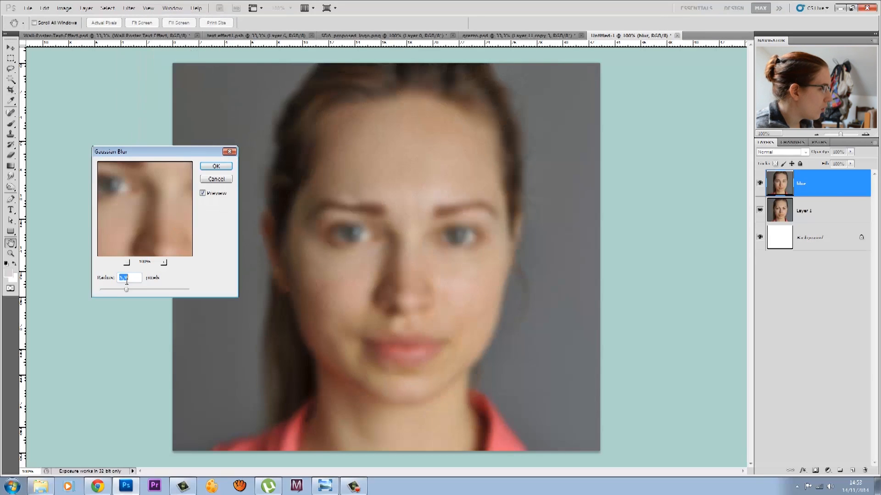
click(108, 291)
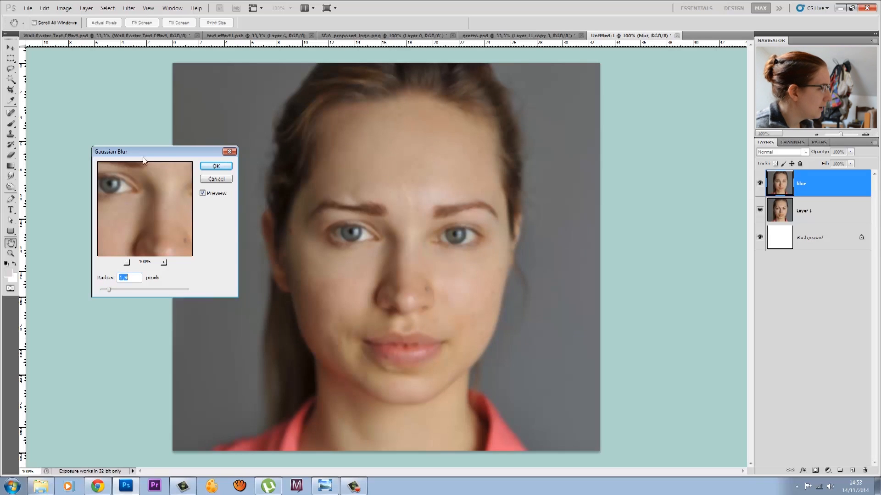
click(215, 166)
key(c)
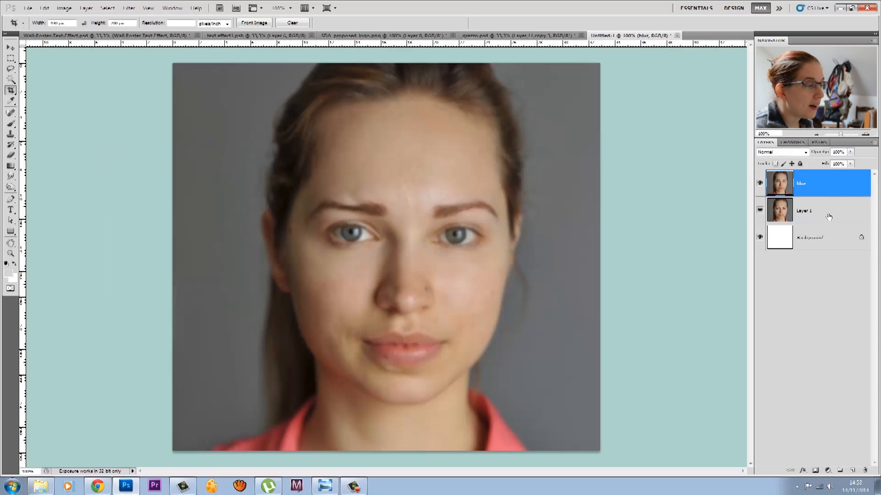
Duplicate Layer 1 to the top of the layer stack and name the copy texture
drag(825, 212, 854, 472)
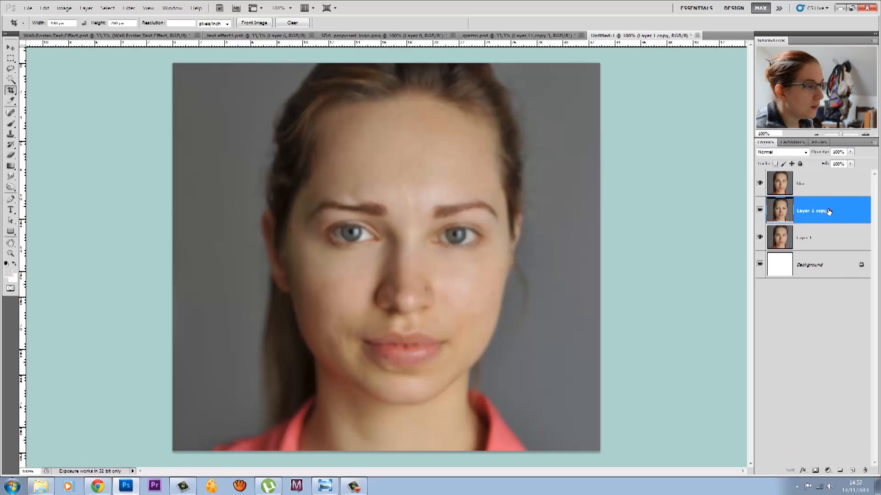
drag(842, 215, 834, 179)
double_click(820, 184)
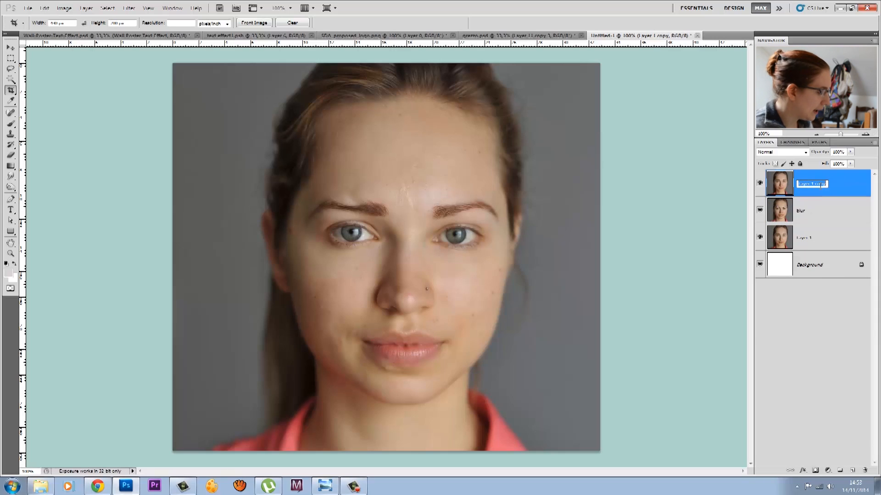
text(te)
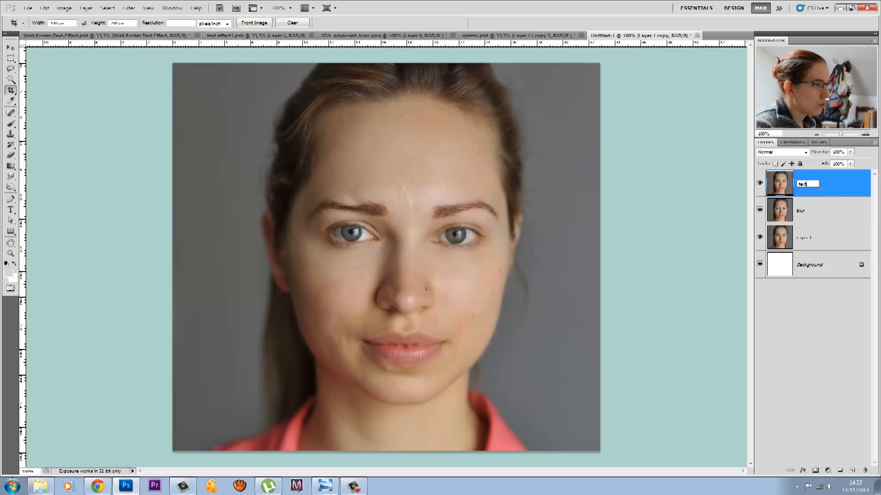
text(xture)
key(Return)
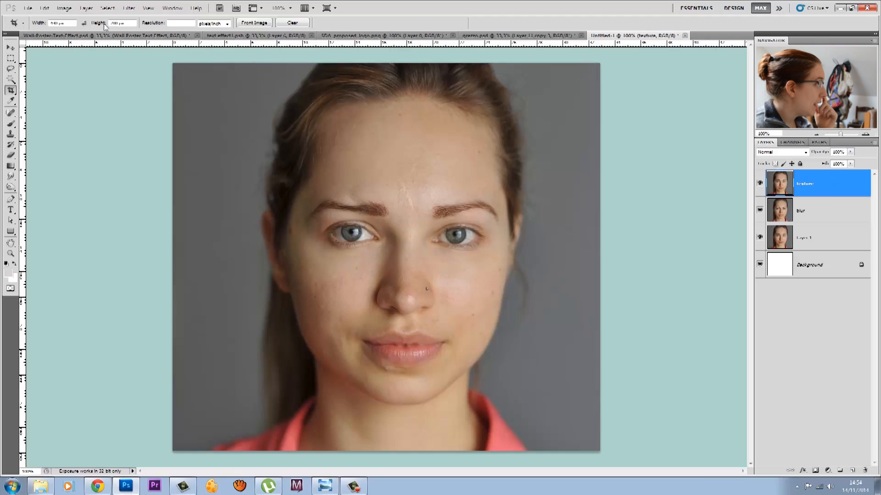
Start Apply Image on the texture layer with the blur layer as its source
click(64, 9)
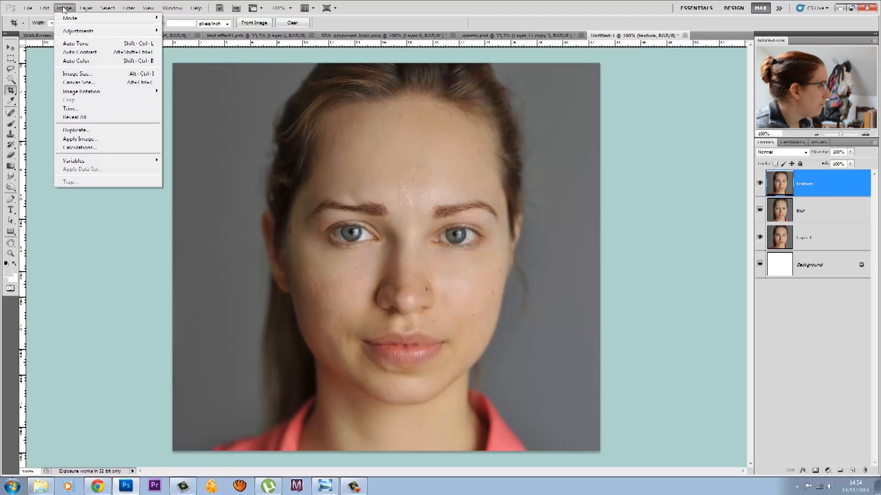
click(85, 139)
drag(142, 171, 196, 132)
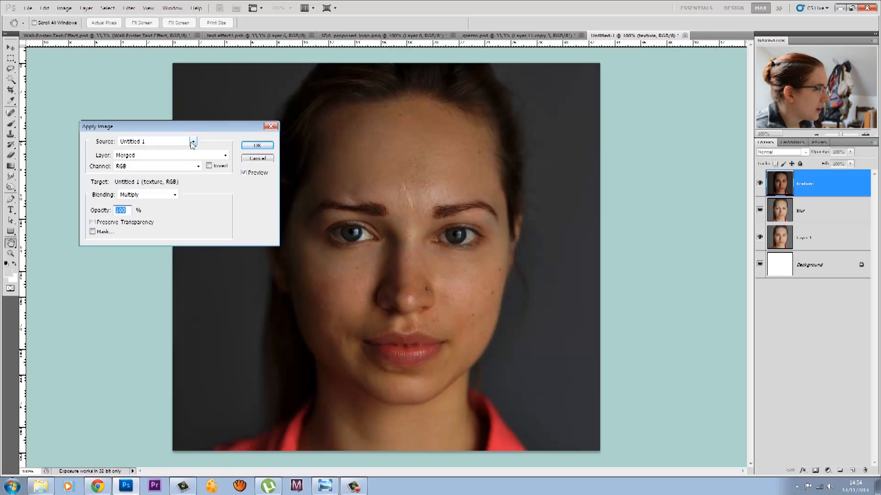
click(192, 144)
click(192, 144)
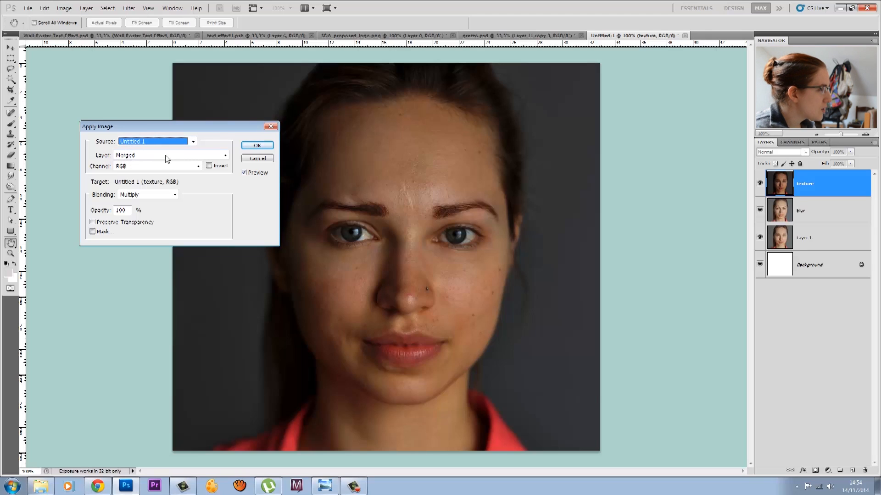
click(227, 158)
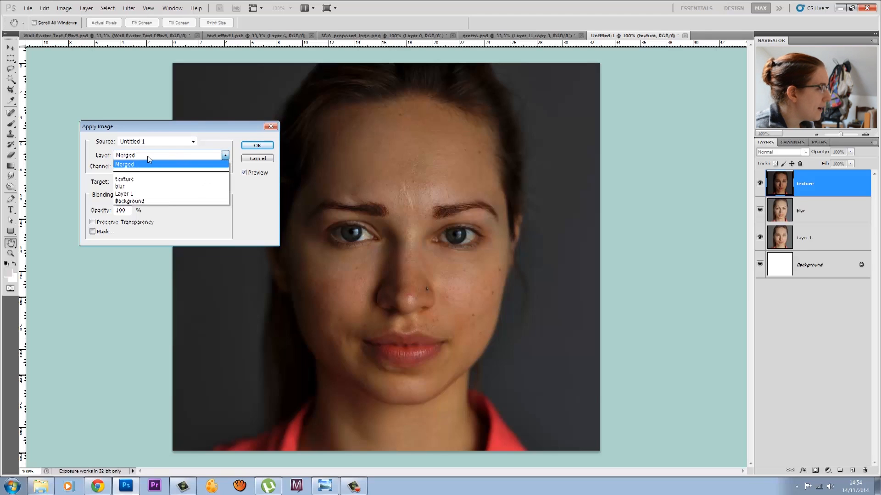
click(152, 186)
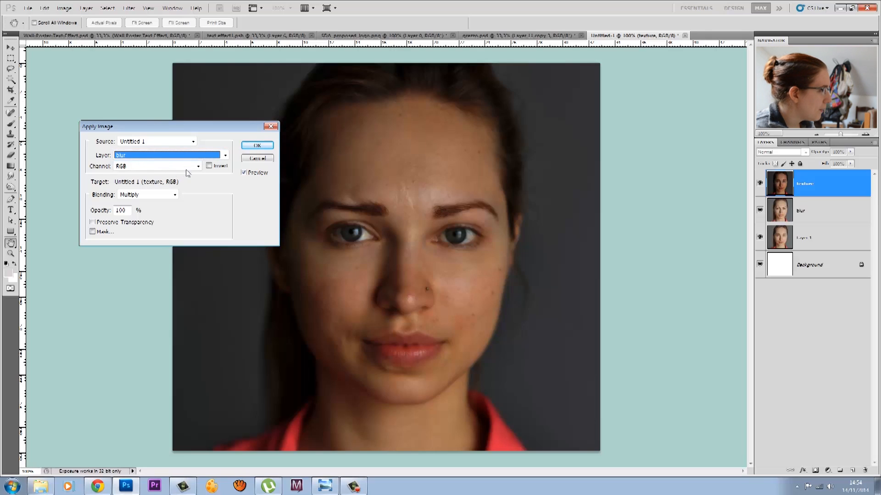
Apply the image with Subtract blending, a scale of 2 and an offset of 128
click(161, 195)
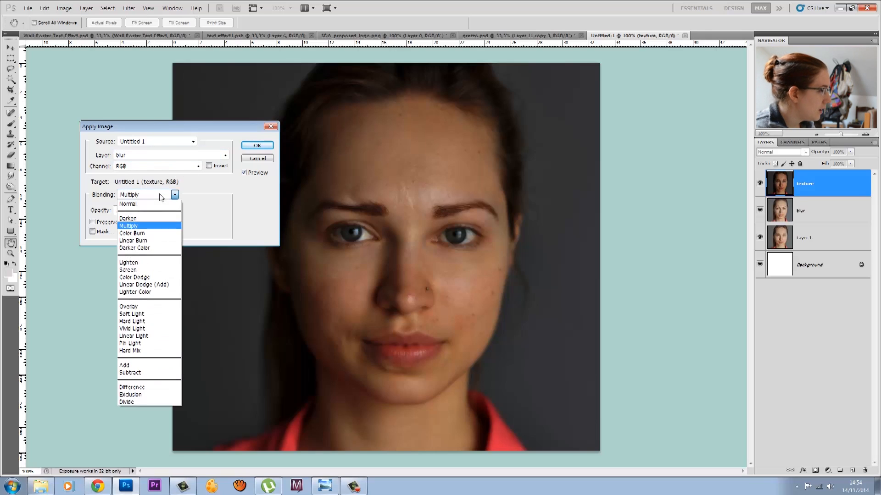
click(140, 373)
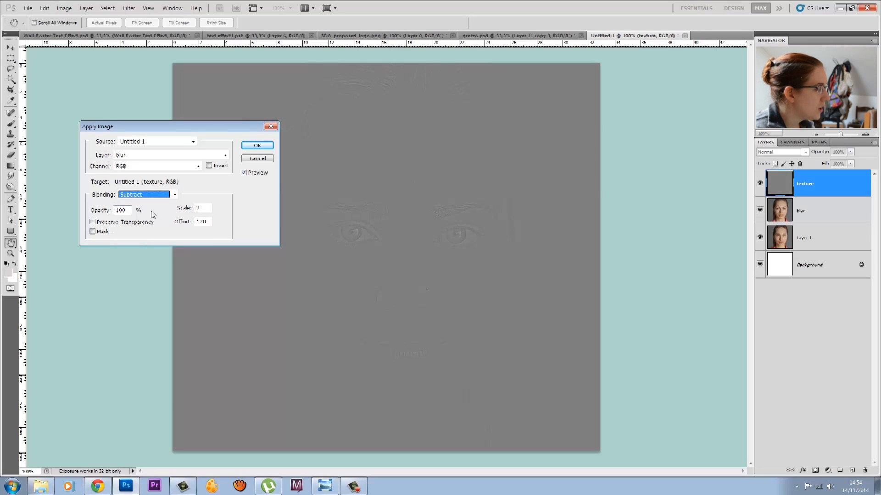
click(206, 211)
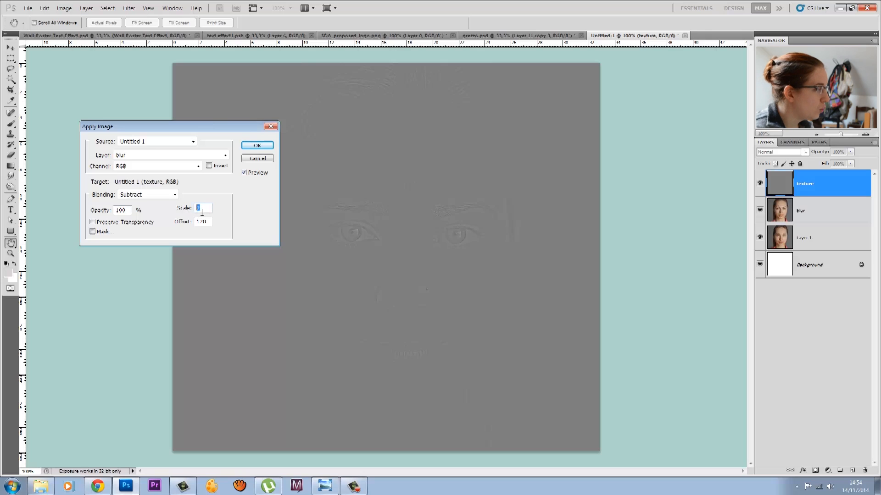
double_click(198, 222)
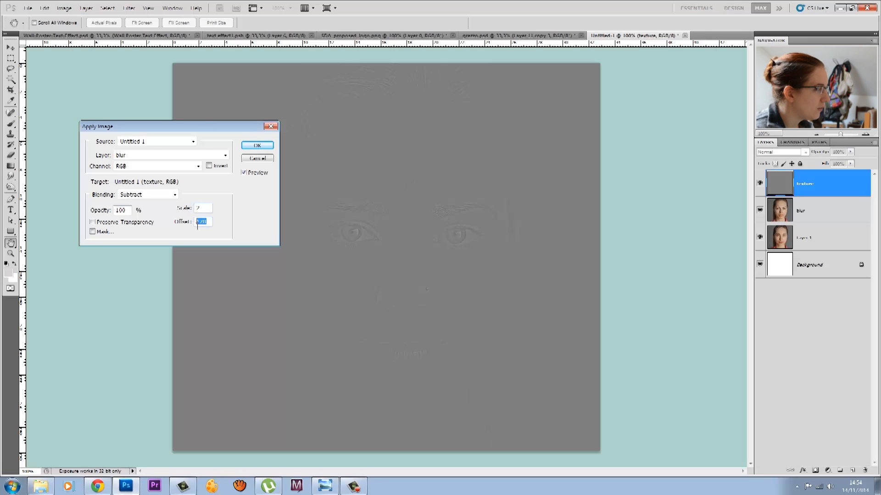
click(210, 223)
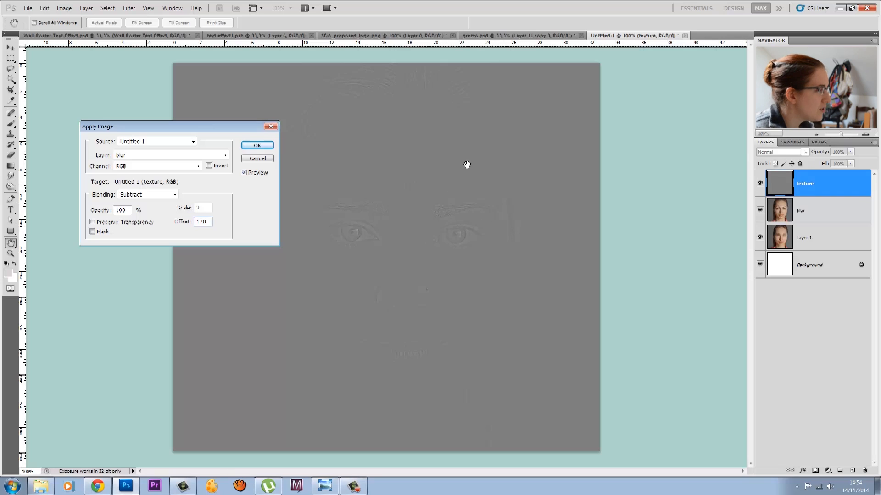
click(257, 146)
key(c)
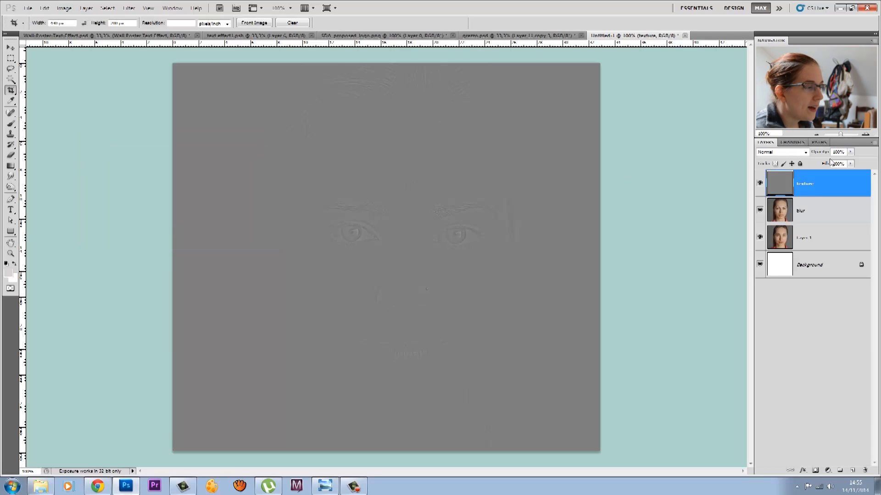
Set the texture layer's blend mode to Linear Light
click(787, 154)
click(806, 155)
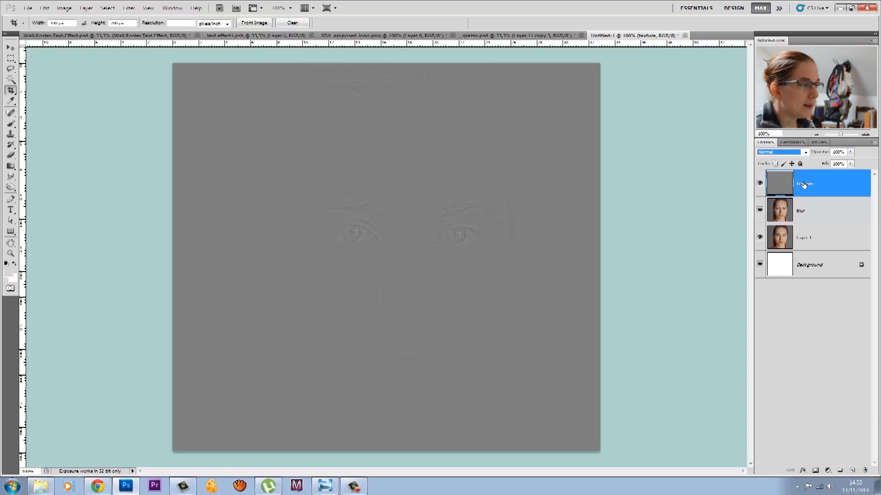
click(805, 153)
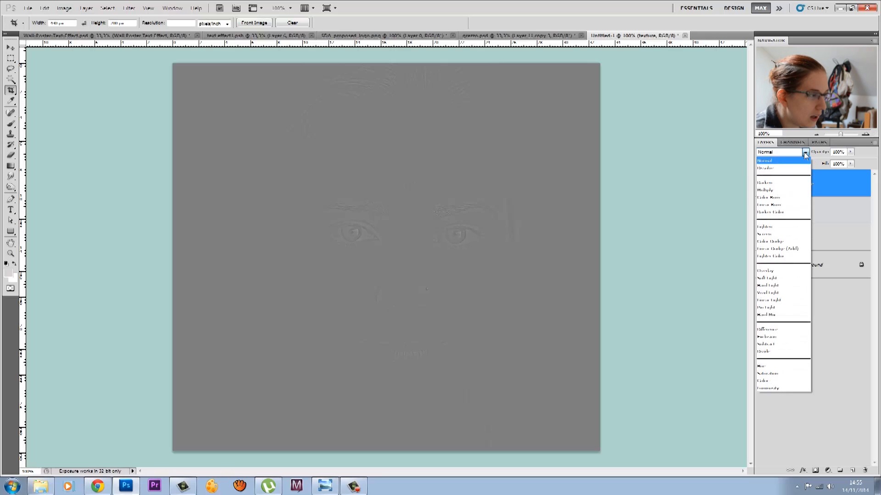
click(782, 300)
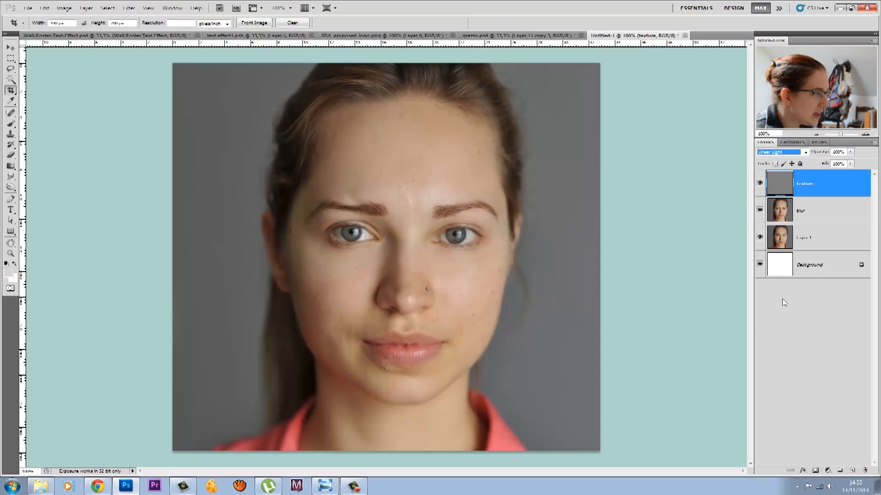
Compare the portrait with and without the texture and blur layers by toggling their visibility
click(761, 186)
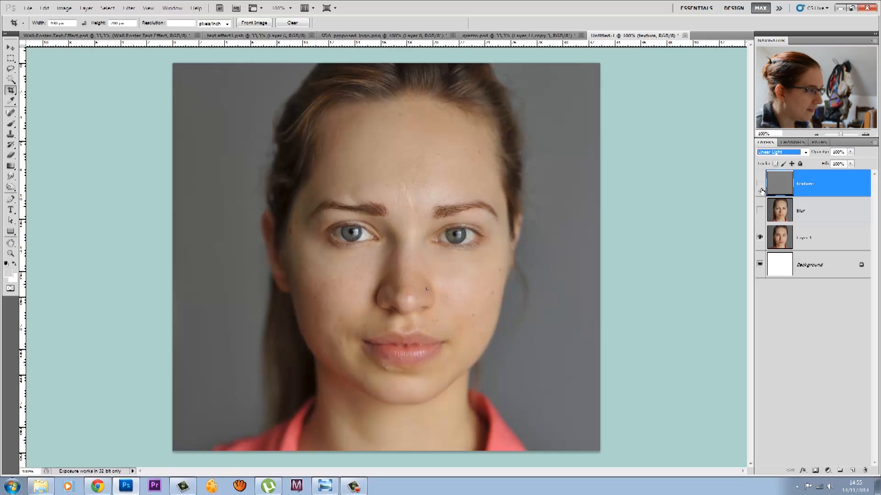
click(760, 186)
click(760, 210)
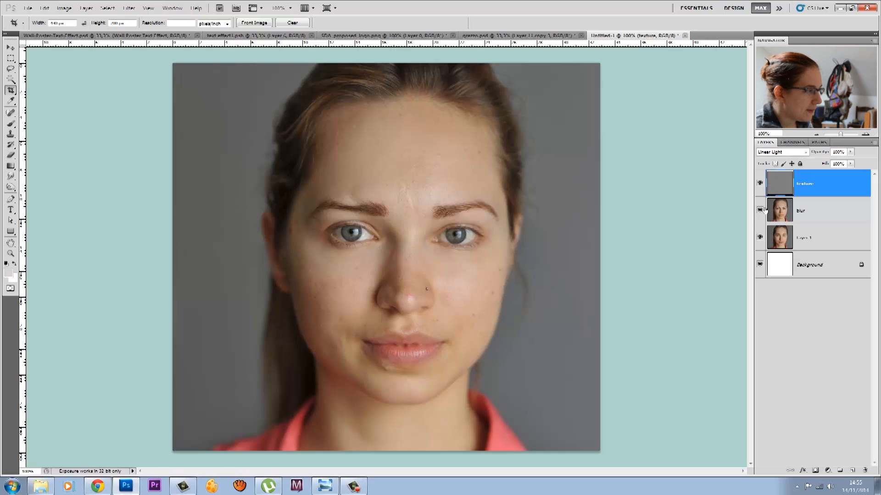
click(761, 211)
click(762, 188)
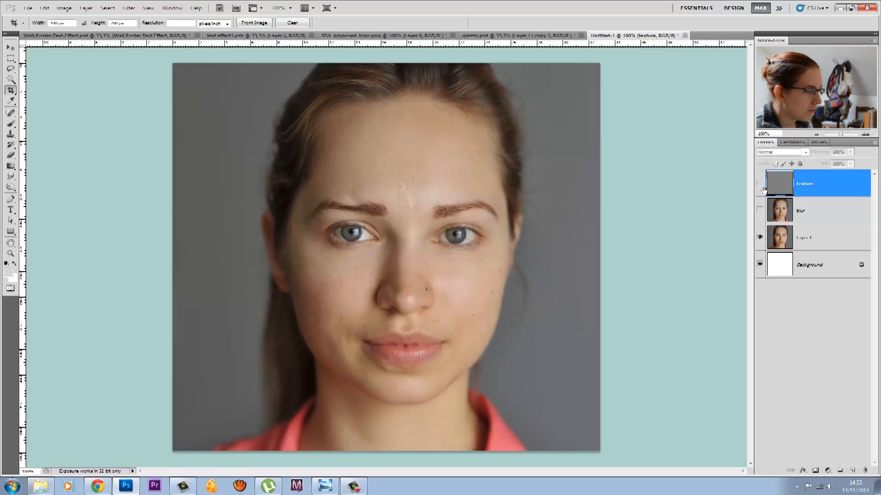
click(760, 187)
click(760, 210)
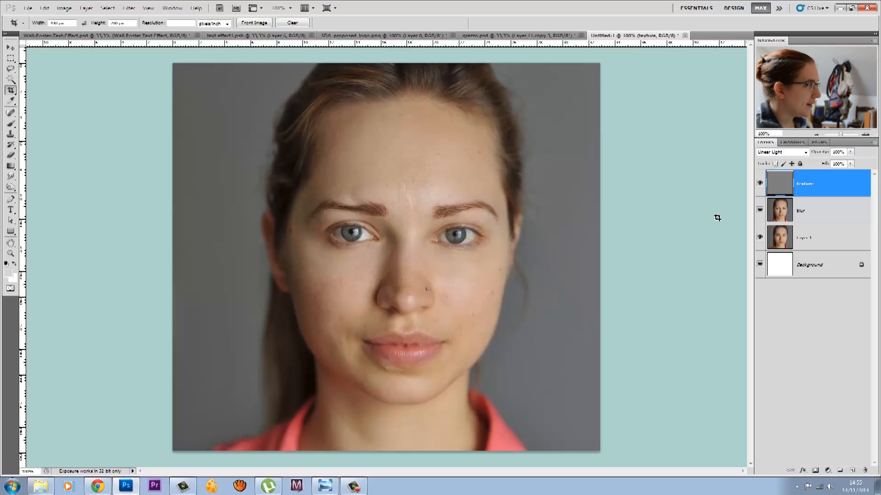
Select the cheek beside the ear with a feathered freehand Lasso outline, from below the eye down to the jaw
click(10, 69)
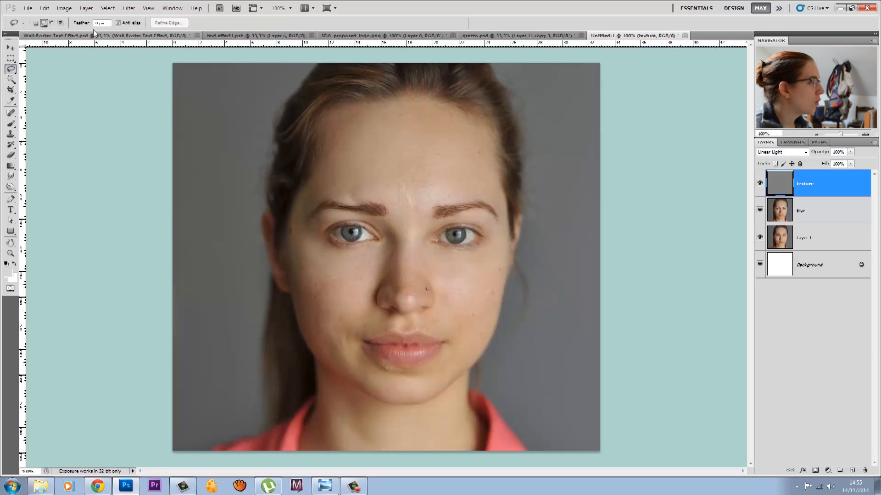
double_click(101, 23)
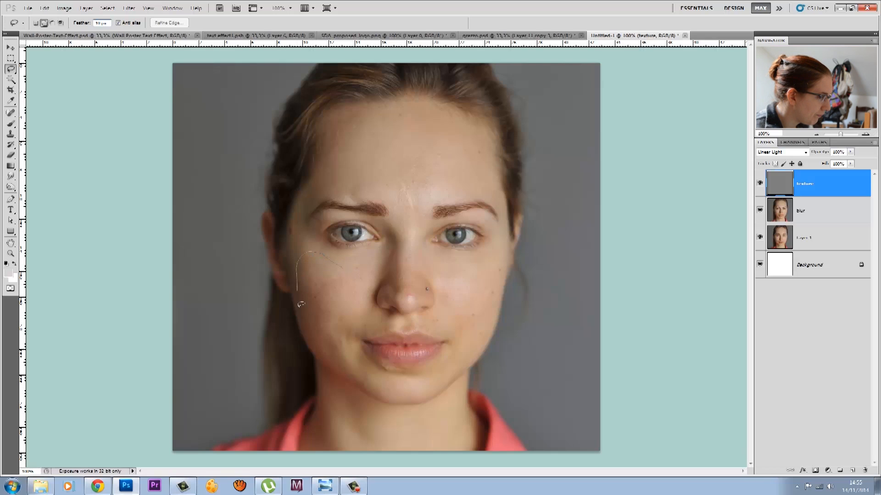
drag(351, 274, 353, 276)
Smooth the selected cheek on the blur layer with a stronger Gaussian Blur, and clear the selection
click(819, 219)
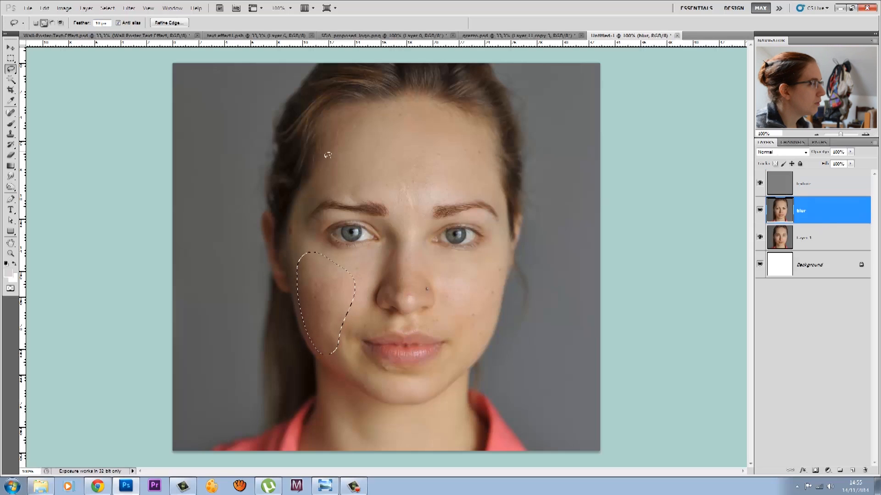
click(134, 10)
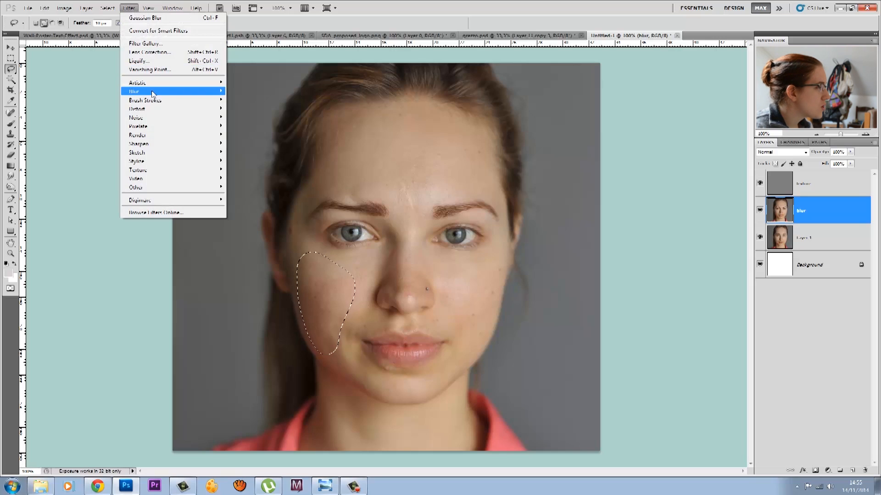
mouse_move(189, 93)
click(257, 126)
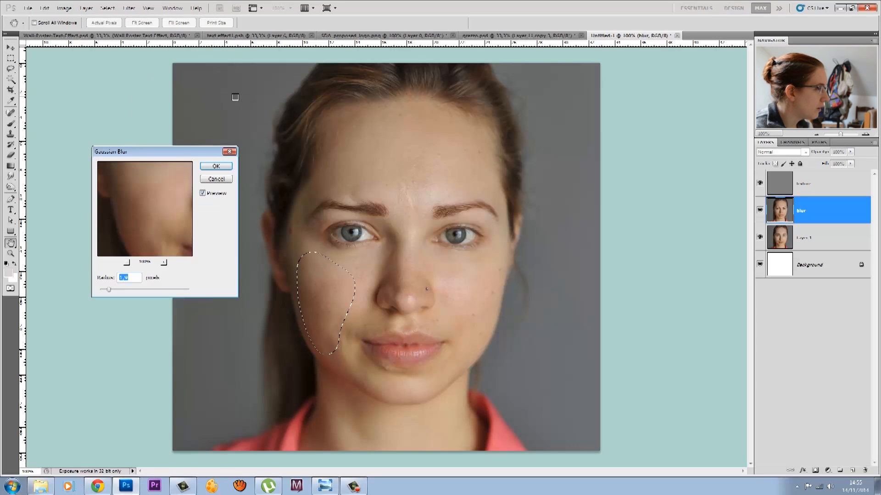
drag(168, 159, 171, 147)
drag(114, 278, 169, 281)
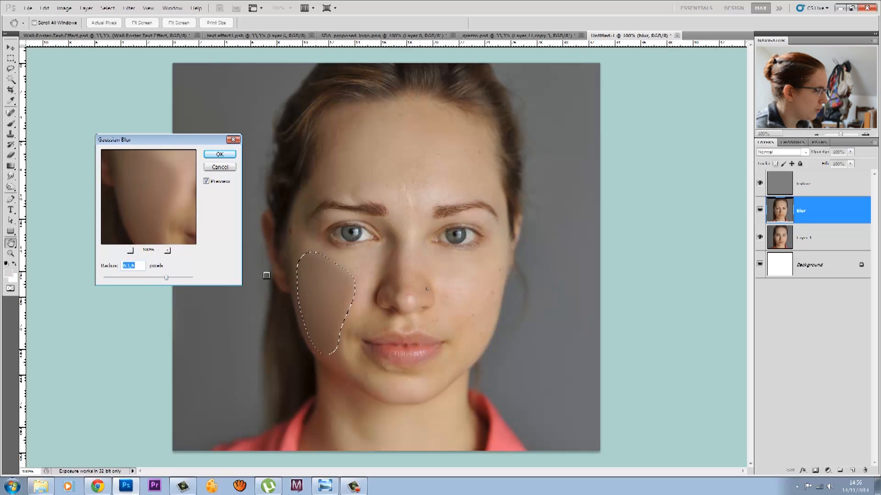
drag(111, 279, 132, 279)
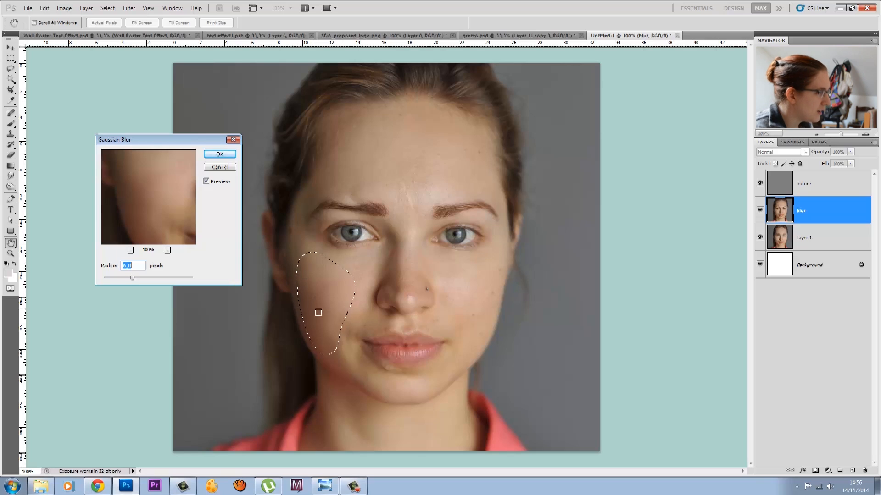
click(220, 155)
key(ctrl+d)
Examine the skin texture of the smoothed cheek up close at 300% magnification
click(10, 253)
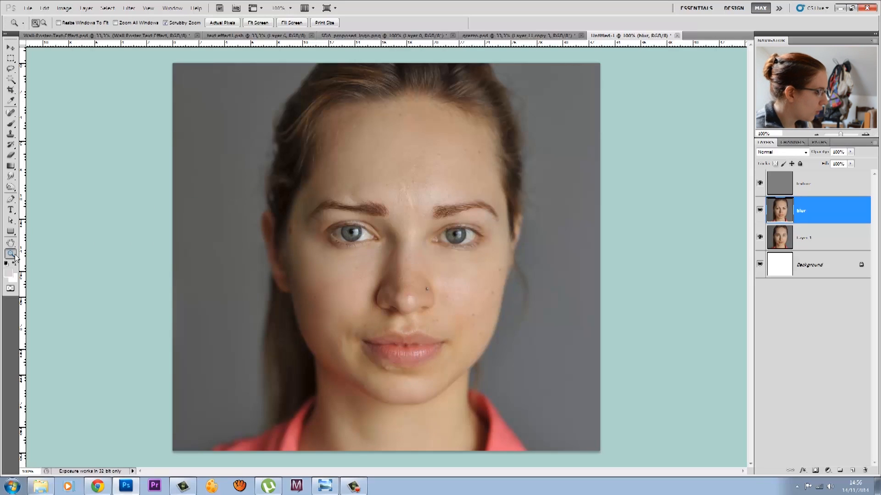
click(338, 279)
click(306, 306)
drag(340, 219, 330, 175)
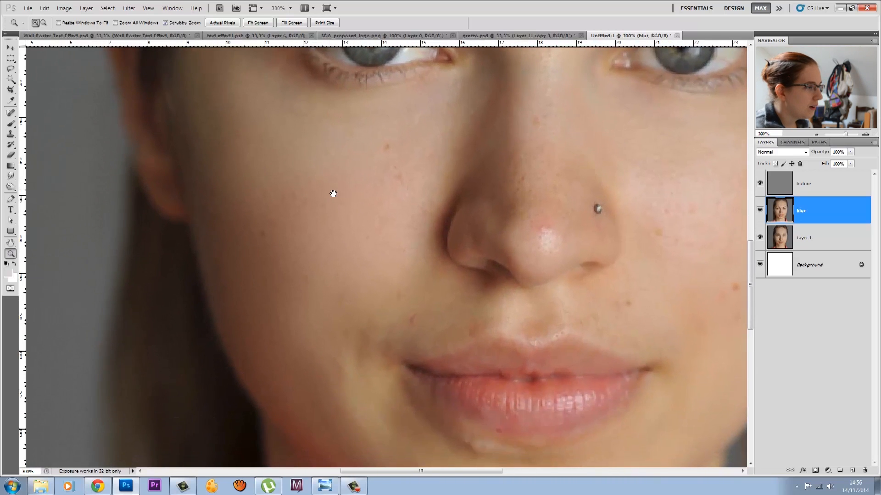
Compare the cheek close up with and without the texture and blur layers by toggling their visibility
click(760, 183)
click(760, 210)
click(760, 211)
click(760, 184)
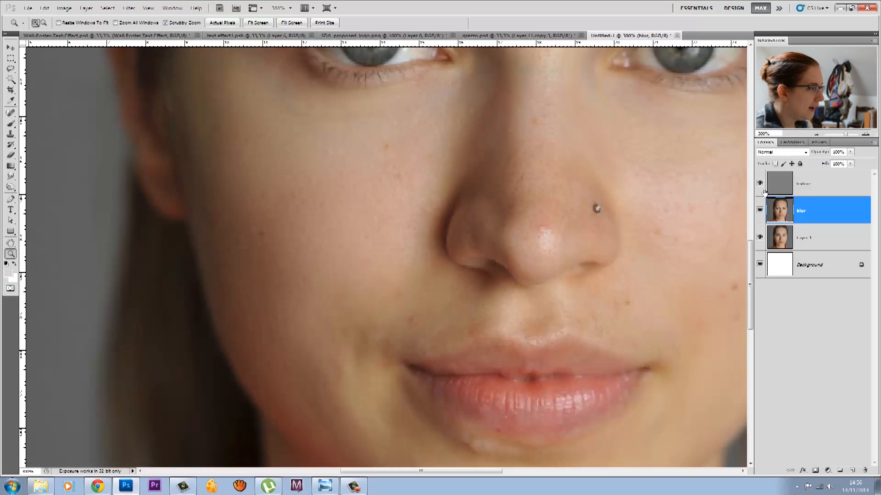
click(760, 183)
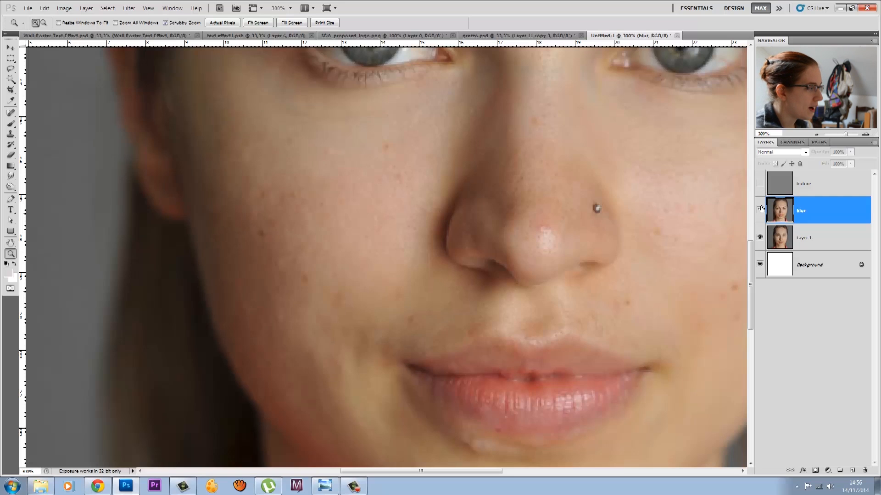
click(760, 211)
click(760, 210)
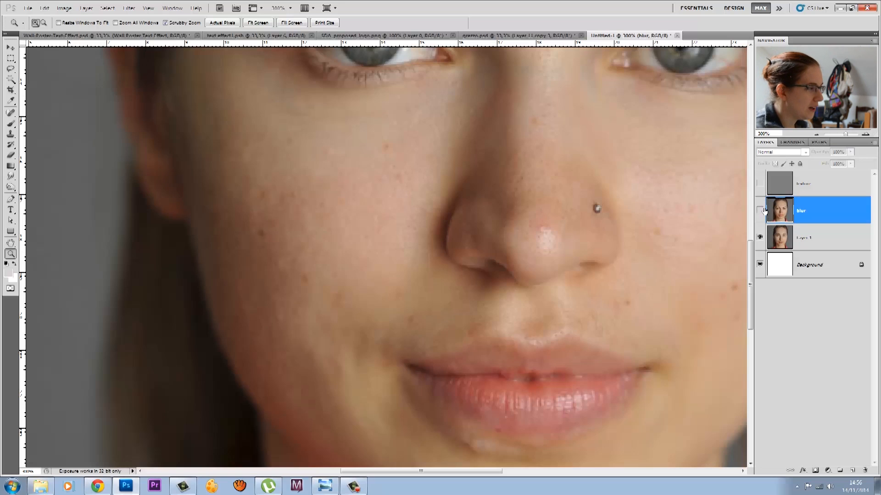
click(760, 184)
click(760, 183)
click(760, 210)
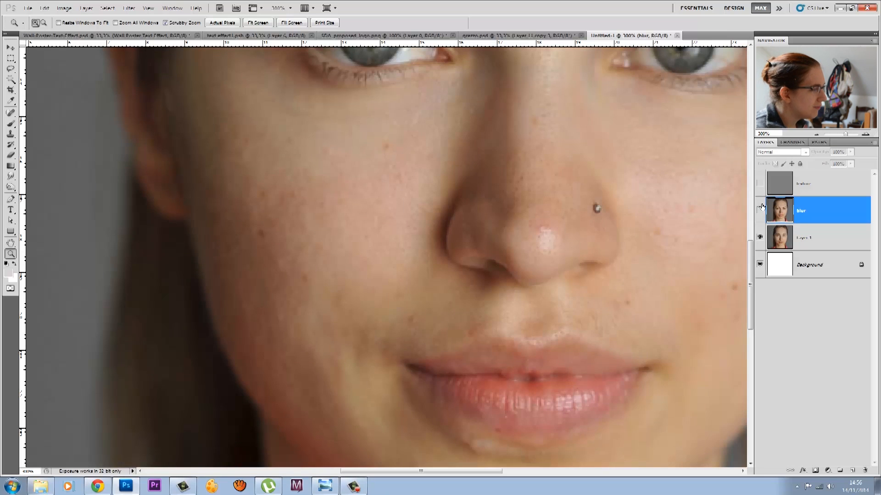
click(760, 210)
click(760, 183)
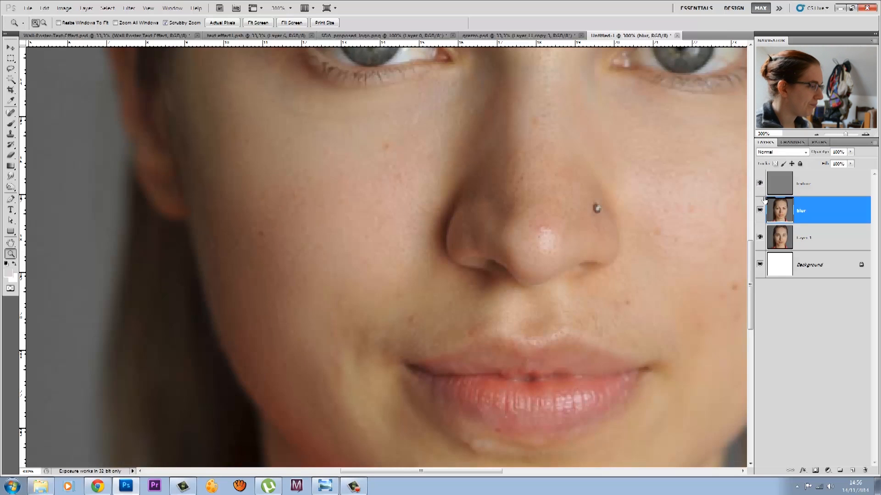
Select the forehead with a feathered freehand Lasso outline, from below the hairline down to between the eyebrows
alt+click(424, 174)
alt+click(423, 173)
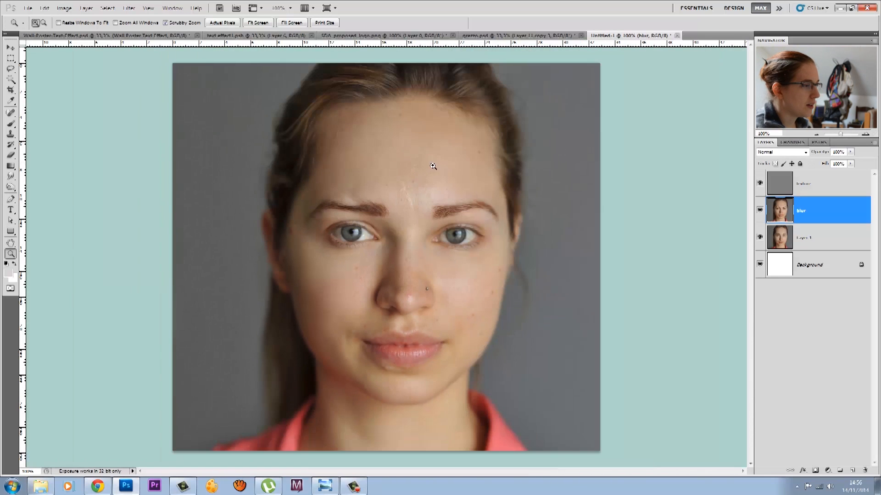
click(11, 69)
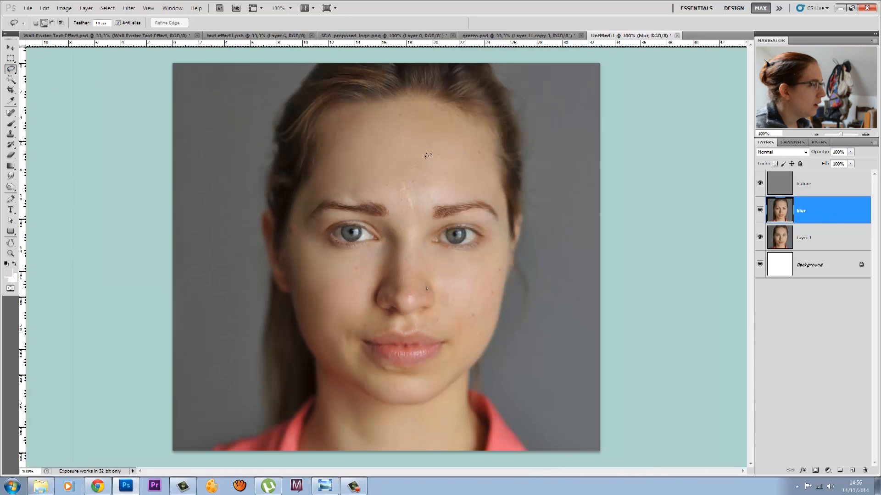
mouse_move(389, 121)
mouse_down()
mouse_move(337, 150)
mouse_move(323, 181)
mouse_move(333, 193)
mouse_move(424, 209)
mouse_move(479, 184)
mouse_move(471, 154)
mouse_move(450, 131)
mouse_move(417, 120)
mouse_up()
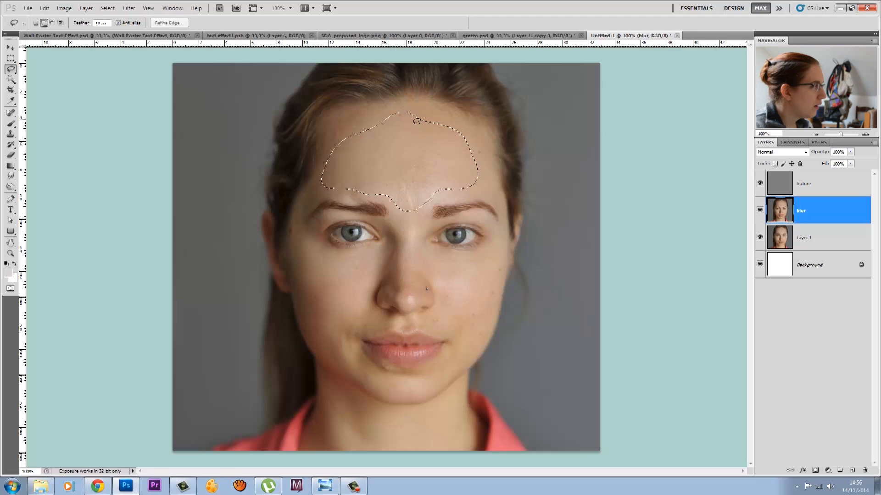
Smooth the selected forehead on the blur layer with a Gaussian Blur, and clear the selection
click(129, 9)
mouse_move(154, 94)
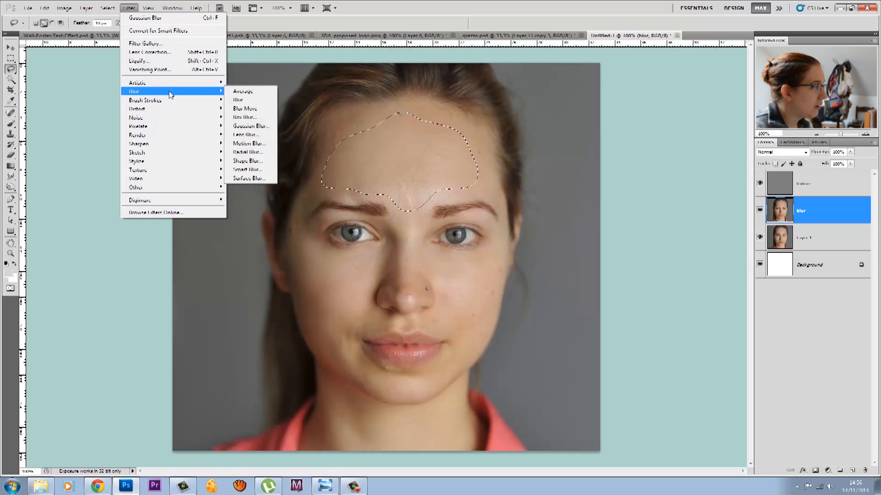
click(256, 127)
drag(124, 279, 115, 280)
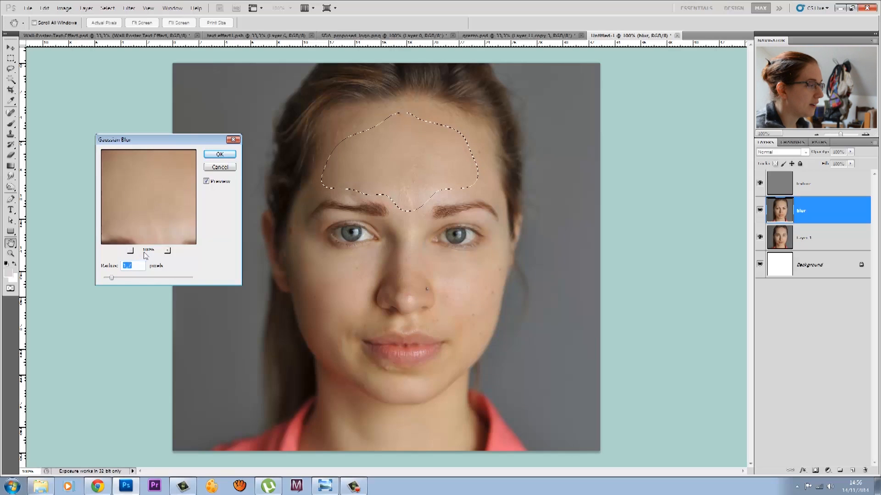
click(219, 155)
key(l)
key(ctrl+d)
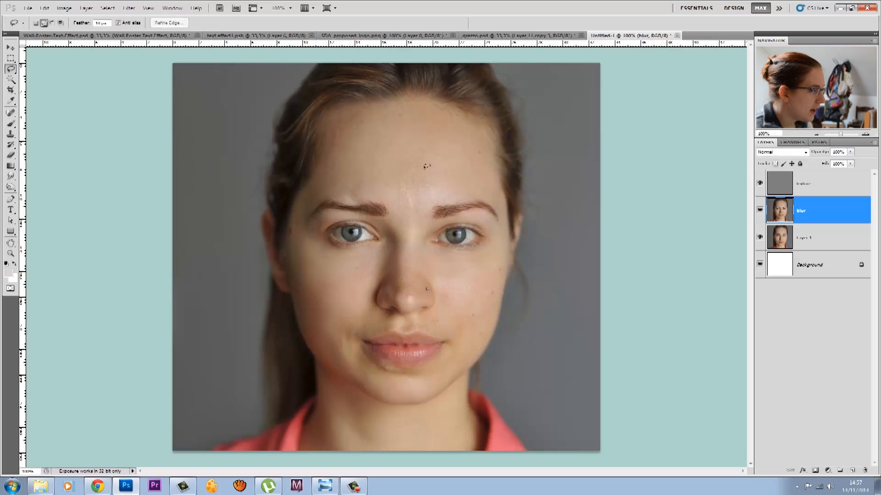
Lasso and blur the patch between the eyebrows, and the cheek on the nose-stud side from below the eye to the jaw
drag(444, 196, 436, 191)
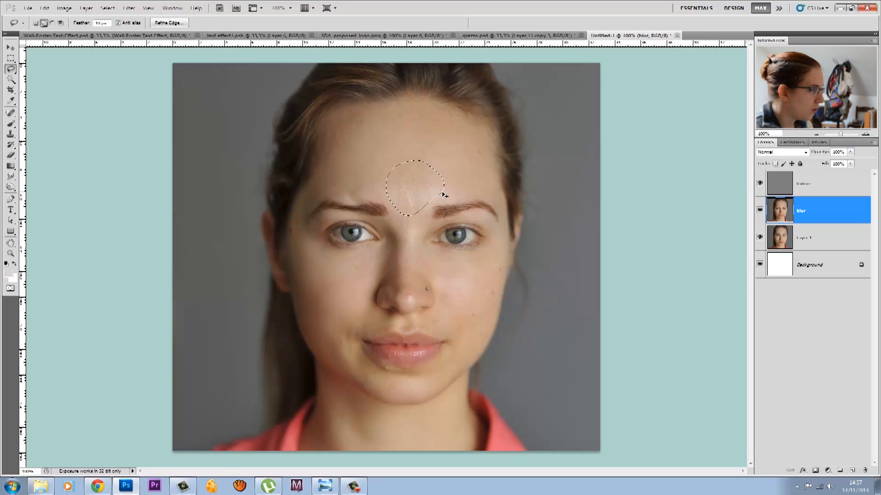
key(ctrl+d)
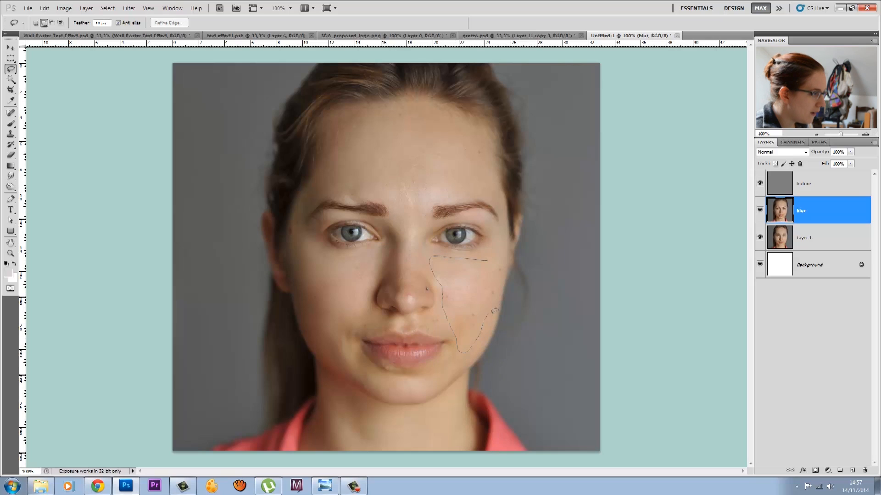
drag(503, 268, 504, 265)
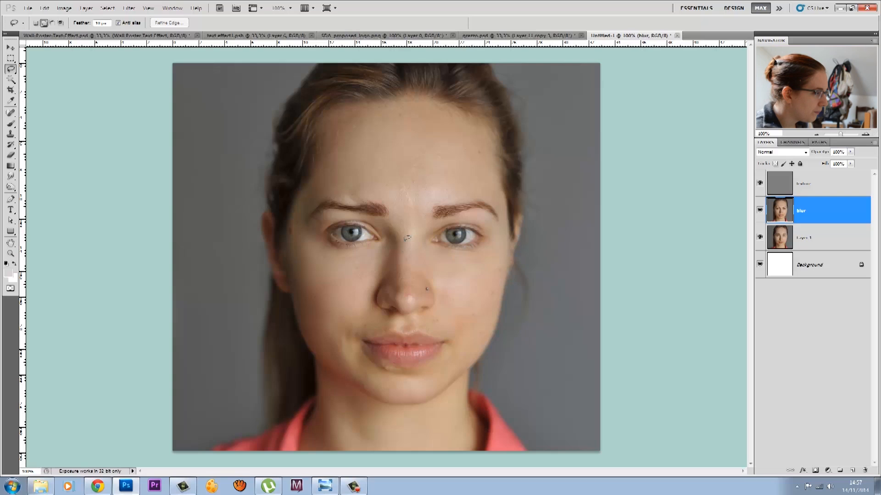
Smooth the bridge of the nose and a small patch beside the nostril opposite the stud, using Lasso selections on the blur layer
mouse_move(408, 233)
mouse_down()
mouse_move(404, 305)
mouse_move(421, 279)
mouse_move(421, 246)
mouse_move(409, 234)
mouse_up()
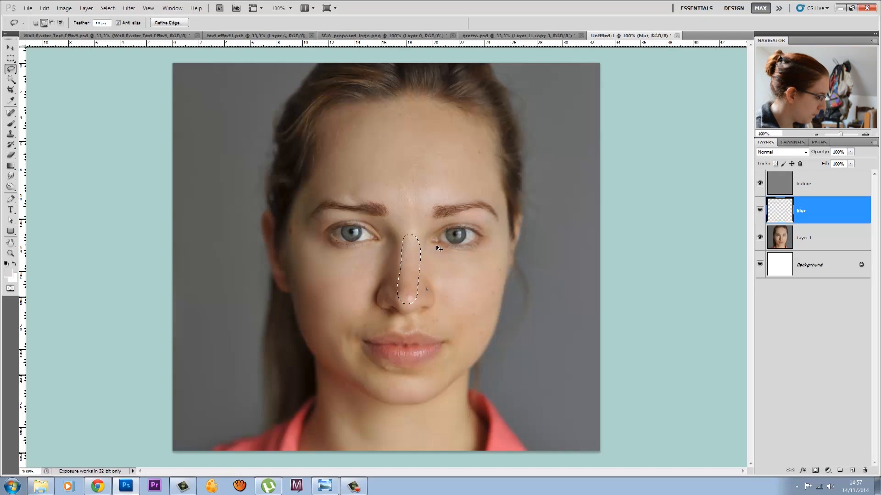
click(436, 249)
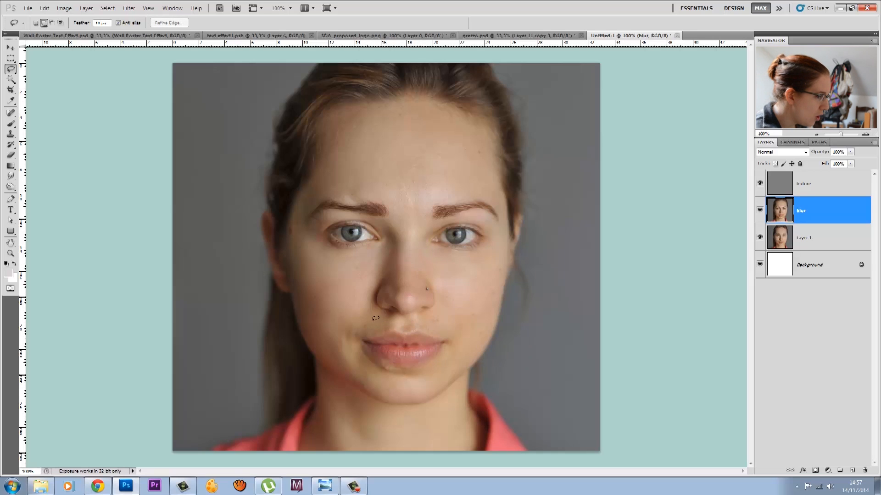
drag(360, 329, 363, 327)
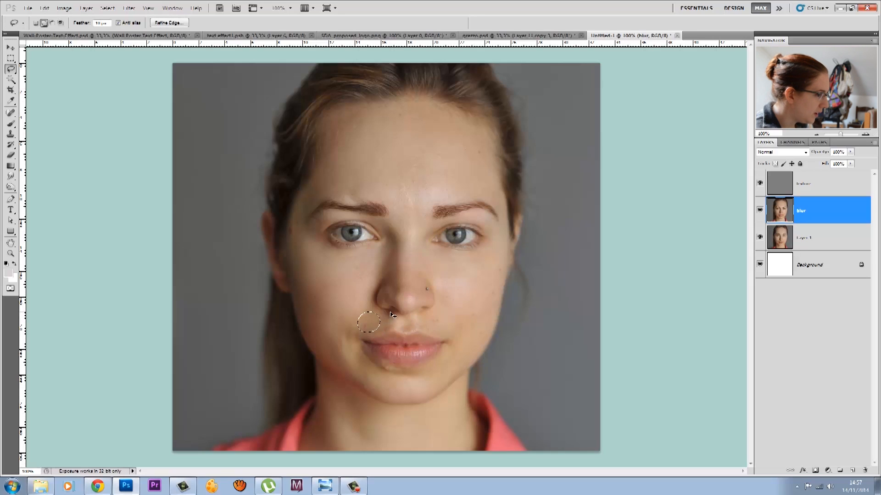
click(393, 314)
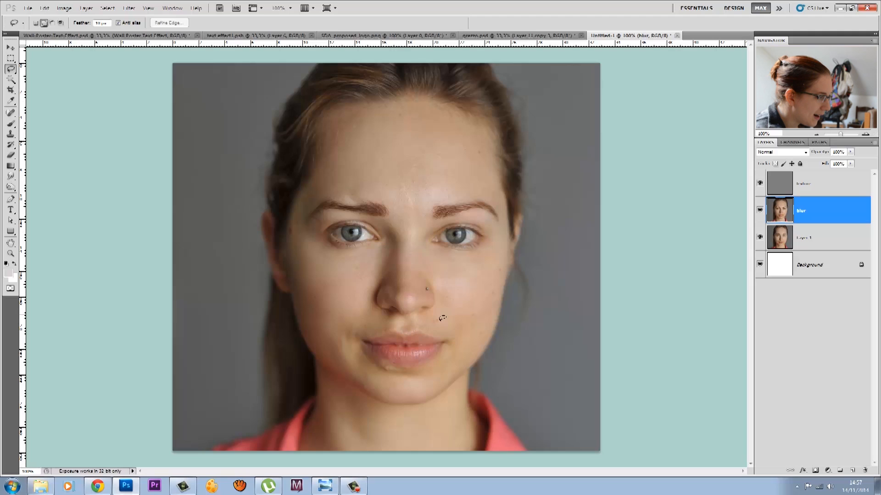
Smooth the skin between the nose and the mouth corner on the nose-stud side with small Lasso selections
drag(453, 324, 454, 321)
click(451, 309)
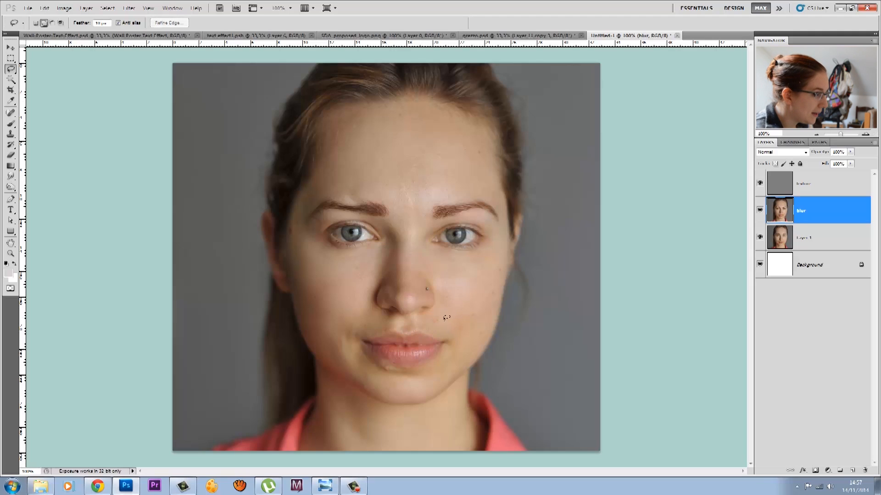
drag(449, 323, 449, 314)
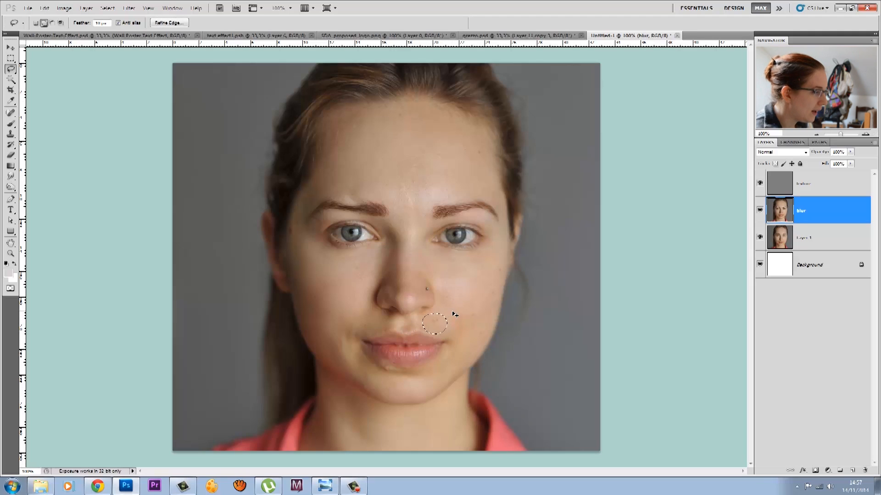
click(451, 313)
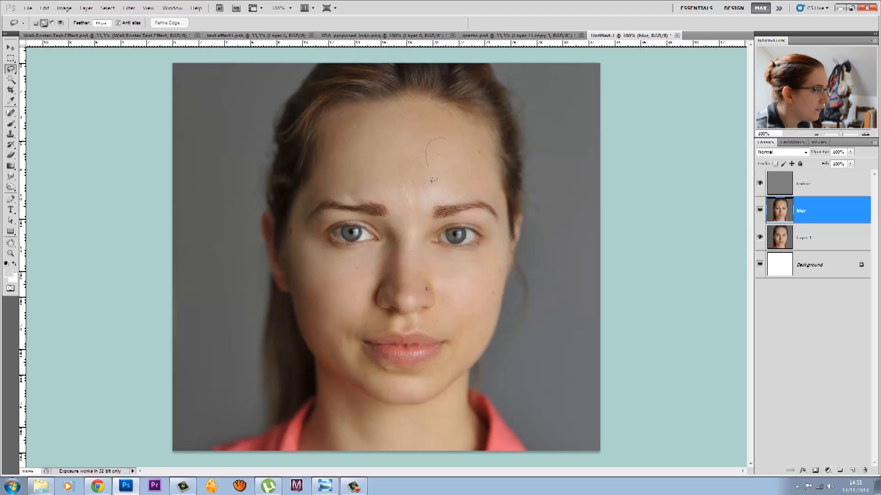
Smooth the forehead above the eyebrow on the nose-stud side and the skin above the opposite mouth corner with Lasso selections
drag(484, 153, 452, 136)
key(ctrl+d)
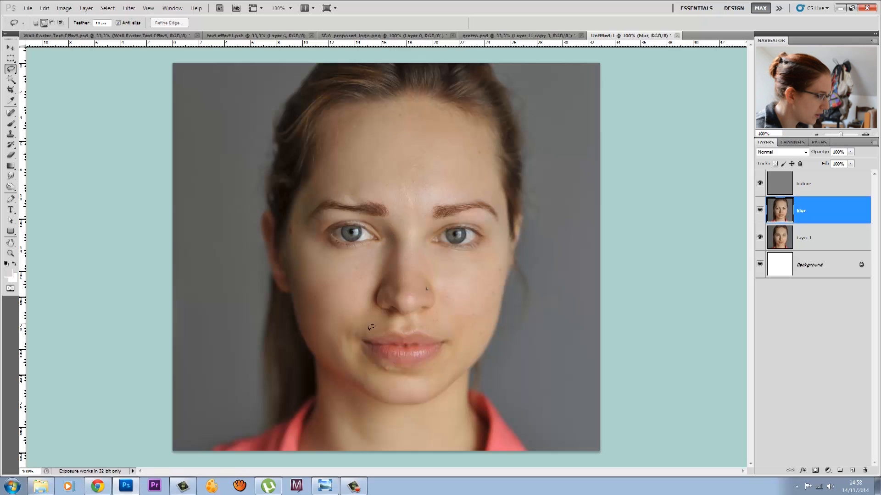
drag(385, 325, 380, 328)
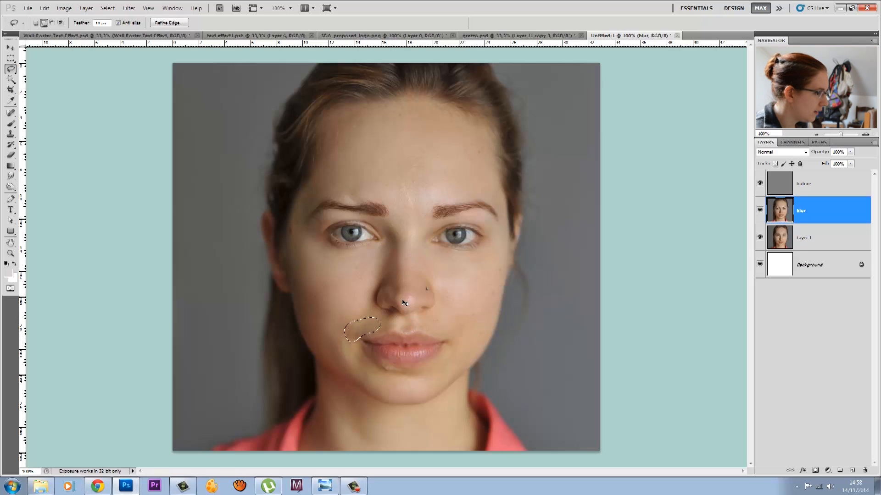
key(ctrl+d)
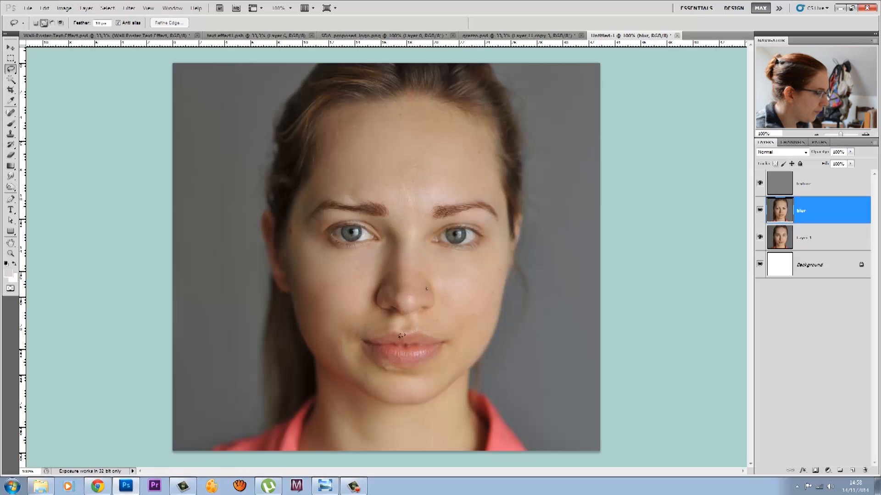
Smooth the chin and jaw area below the lower lip with Lasso selections on the blur layer
drag(393, 380, 395, 379)
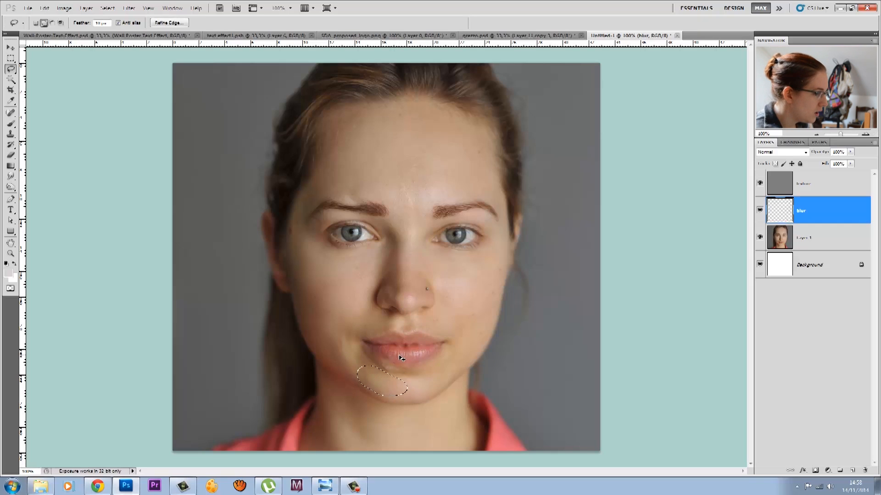
key(ctrl+d)
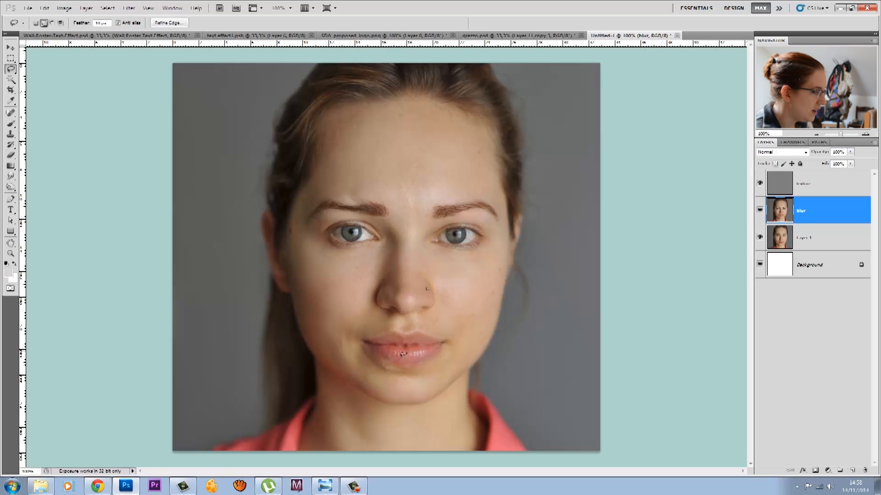
drag(373, 377, 360, 387)
key(ctrl+d)
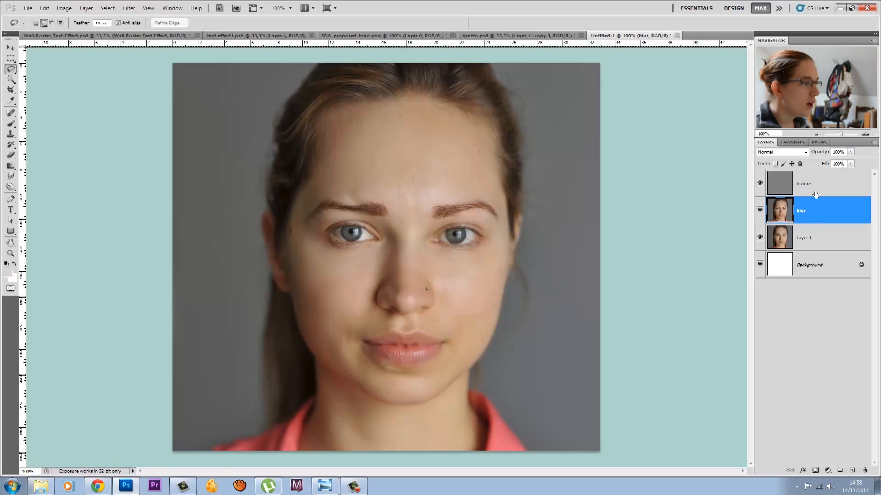
Merge the texture and blur layers, and compare the result with the original by toggling the merged layer's visibility
click(818, 190)
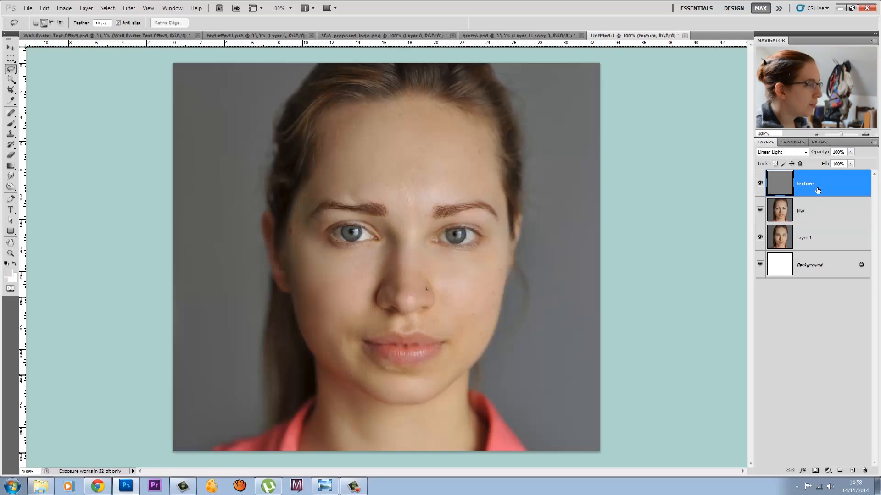
shift+click(824, 215)
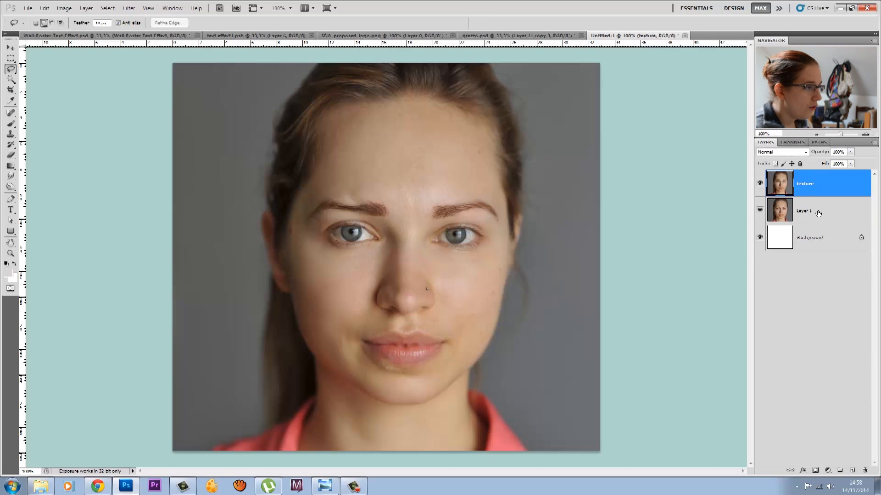
click(760, 184)
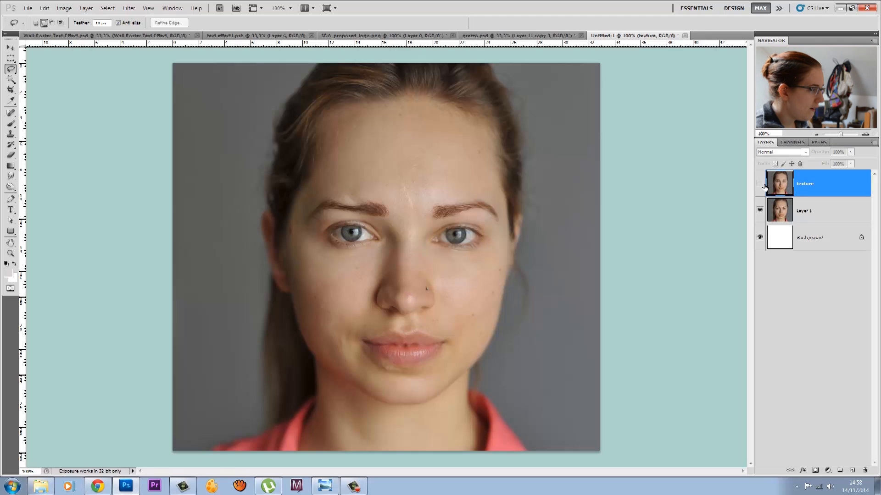
click(763, 186)
click(763, 185)
click(762, 186)
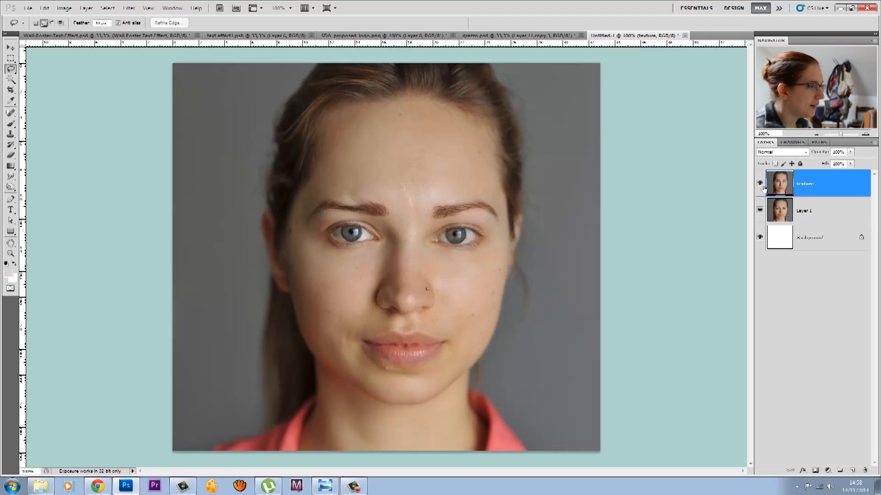
Remove the marks and fine lines on the forehead above and between the eyebrows with the Content-Aware Spot Healing Brush
click(10, 112)
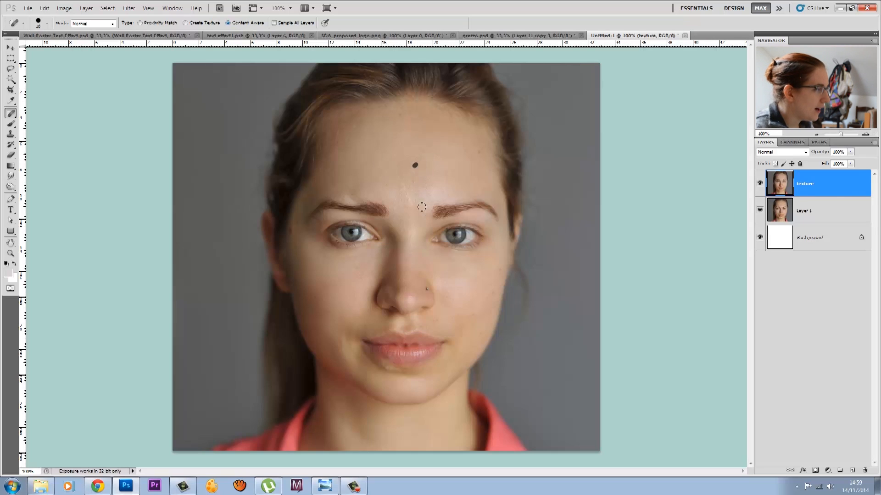
mouse_move(401, 183)
mouse_down()
mouse_move(416, 210)
mouse_move(419, 188)
mouse_move(412, 208)
mouse_up()
click(414, 181)
click(414, 209)
click(387, 183)
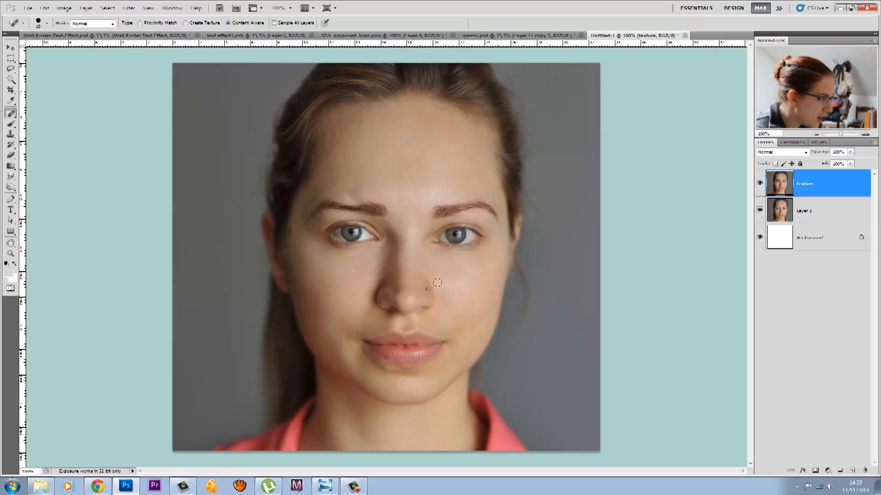
Retouch the shiny spots on the tip of the nose with the Spot Healing Brush
click(408, 298)
click(416, 305)
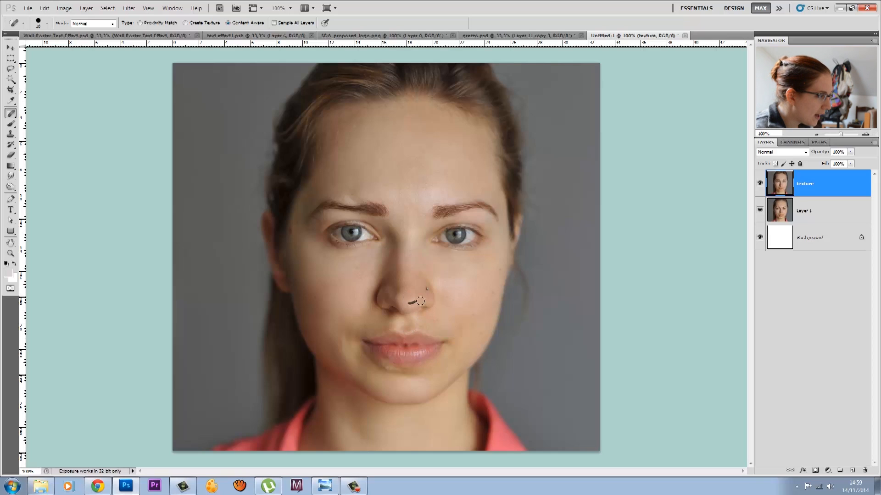
click(410, 299)
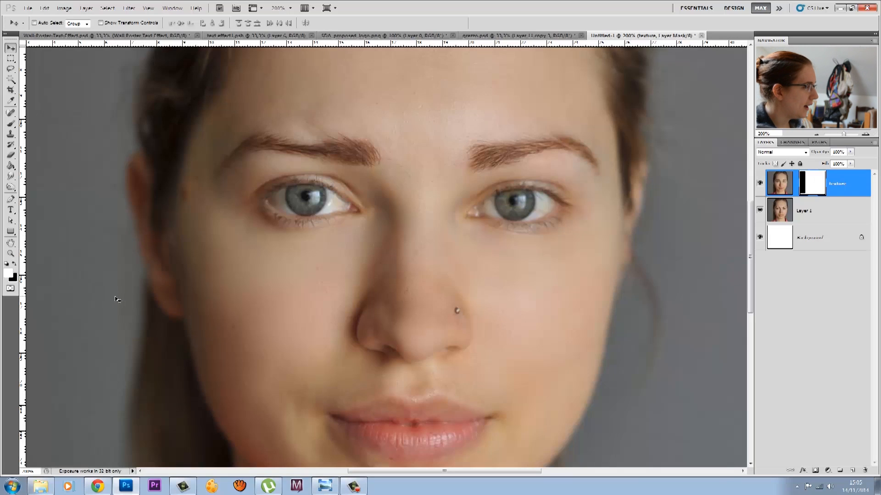
Compare the original and retouched skin by sliding the merged layer's black-and-white mask back and forth across the face
mouse_move(116, 317)
mouse_down()
mouse_move(509, 311)
mouse_move(182, 323)
mouse_up()
drag(114, 336, 674, 319)
mouse_move(343, 324)
mouse_down()
mouse_move(161, 334)
mouse_move(386, 321)
mouse_move(620, 331)
mouse_move(256, 335)
mouse_move(241, 322)
mouse_up()
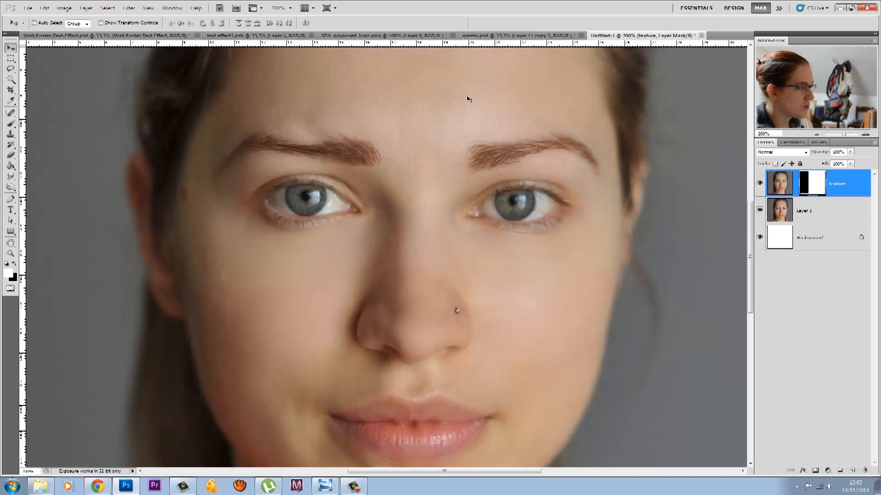
drag(149, 301, 554, 285)
drag(665, 271, 291, 307)
drag(149, 312, 620, 290)
drag(543, 293, 132, 325)
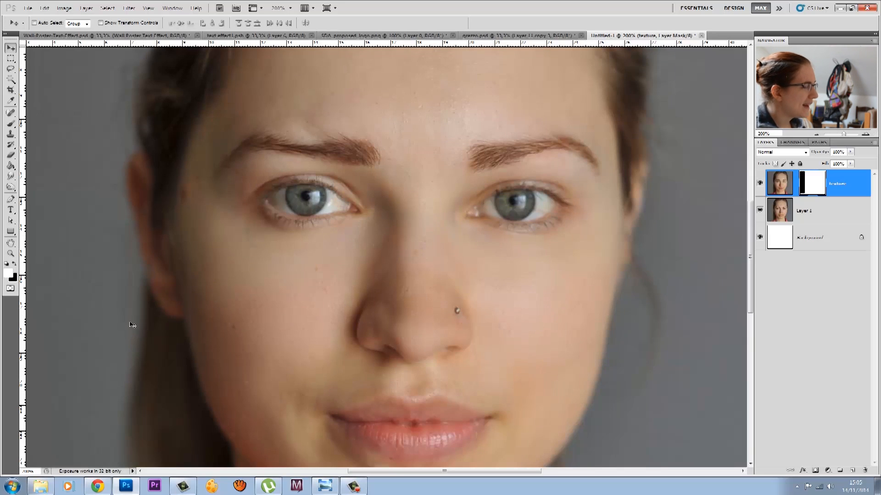